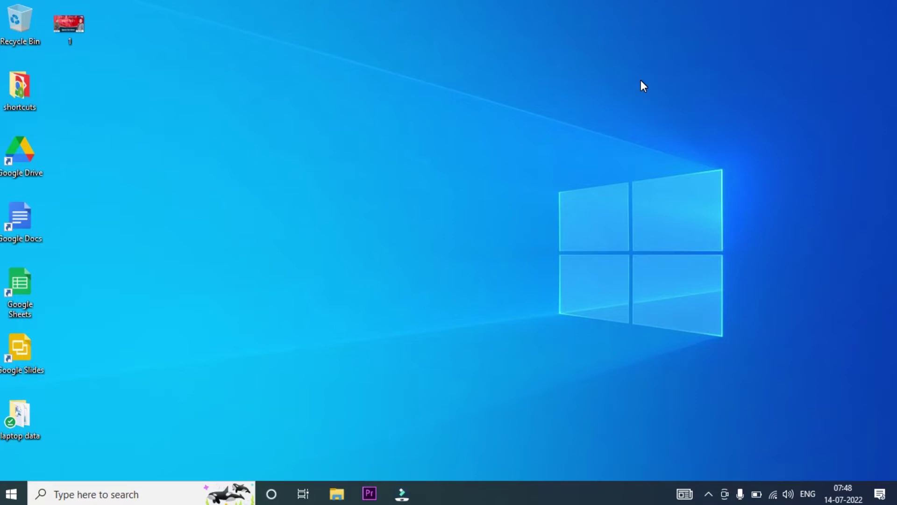
Step: Find Chrome through the Windows search and open it
{"action": "left_click", "coordinate": [94, 494]}
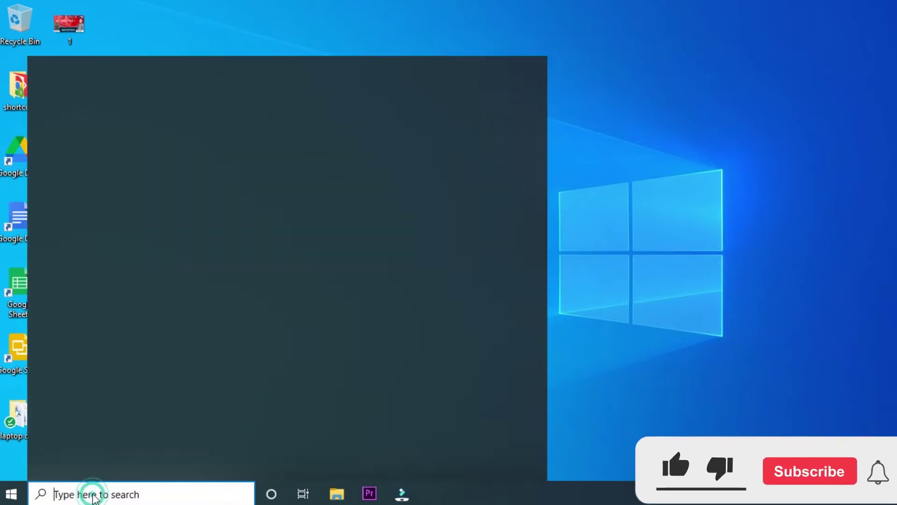
{"action": "type", "text": "chorme"}
{"action": "left_click", "coordinate": [310, 235]}
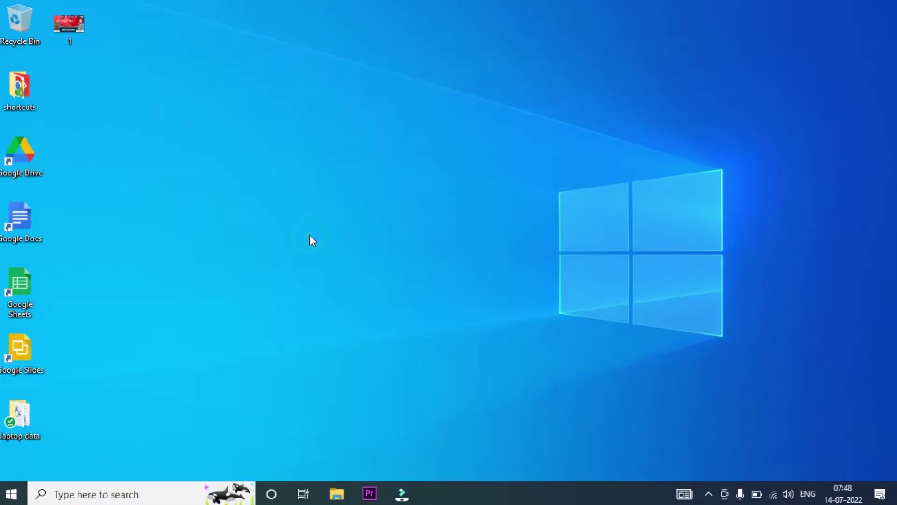
{"action": "left_click", "coordinate": [309, 241]}
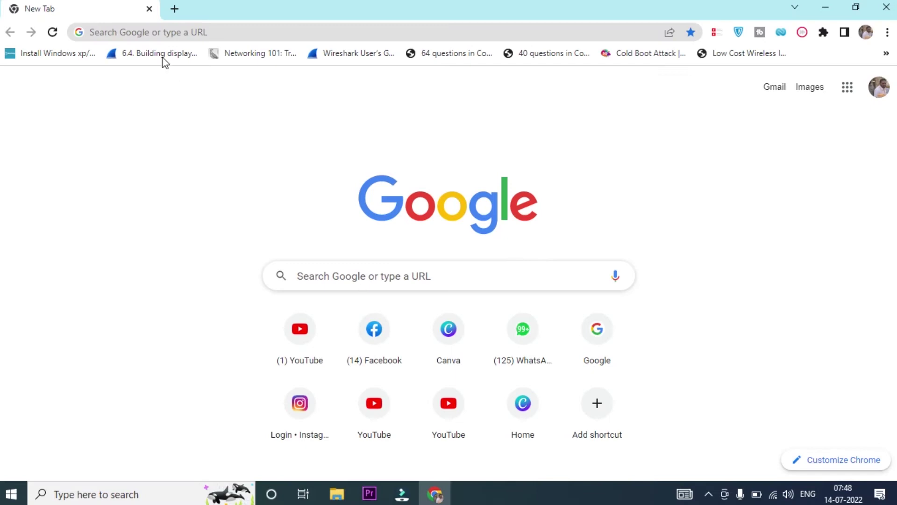
Step: Search Google for "windows movie maker"
{"action": "left_click", "coordinate": [418, 279]}
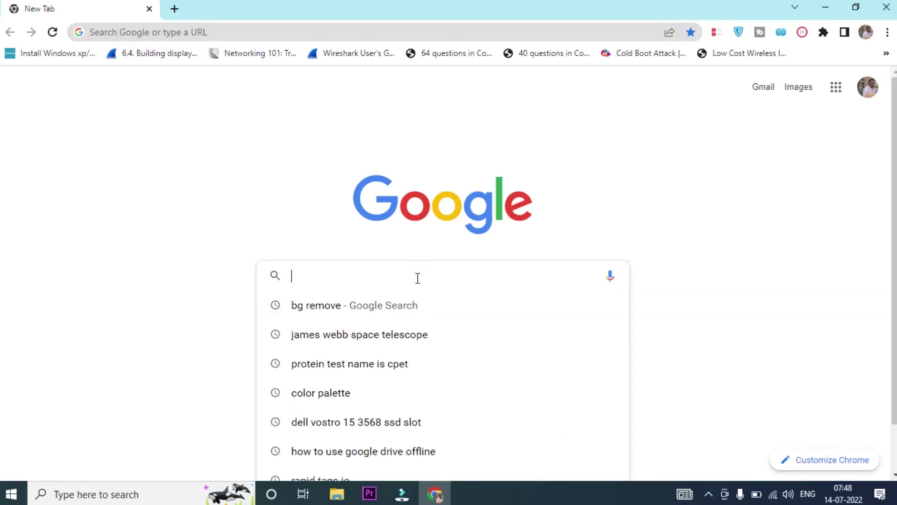
{"action": "type", "text": "window"}
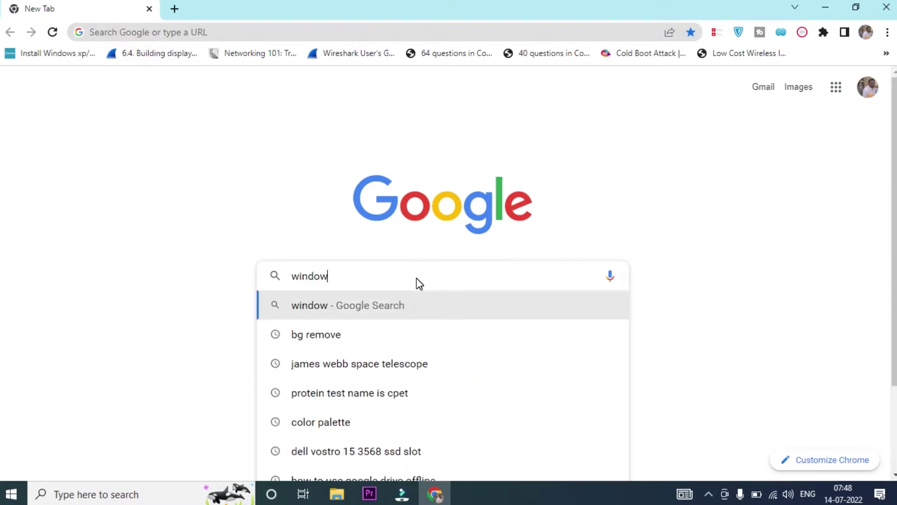
{"action": "type", "text": "s movie"}
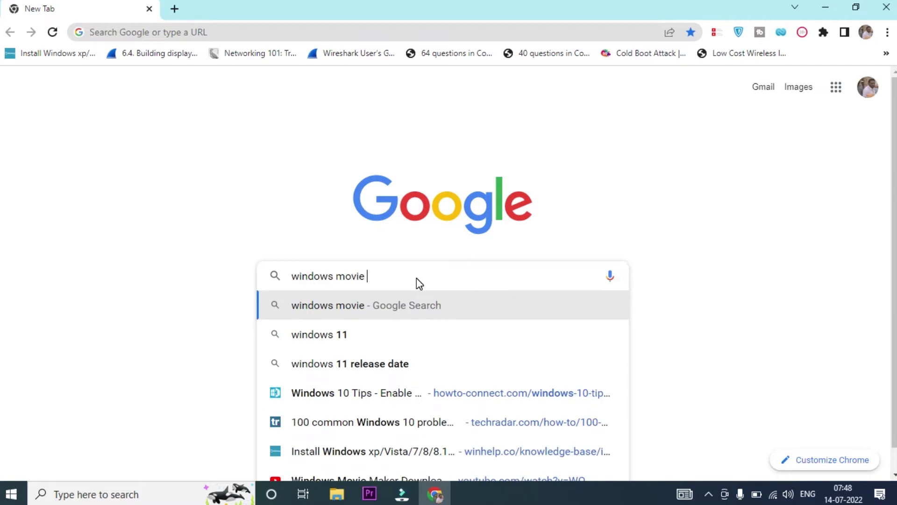
{"action": "type", "text": " maker"}
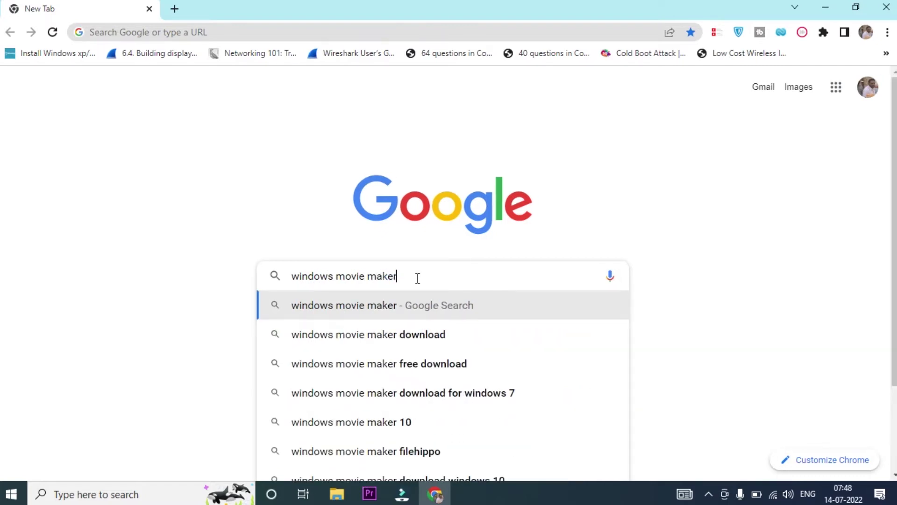
{"action": "key", "text": "Return"}
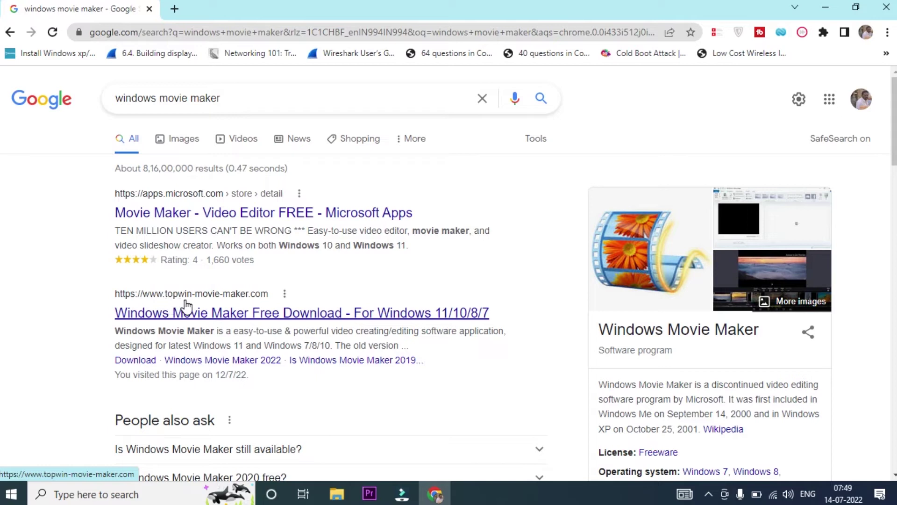
Step: Open the topwin-movie-maker.com result and go to its download page with the other Windows Movie Maker versions
{"action": "left_click", "coordinate": [227, 314]}
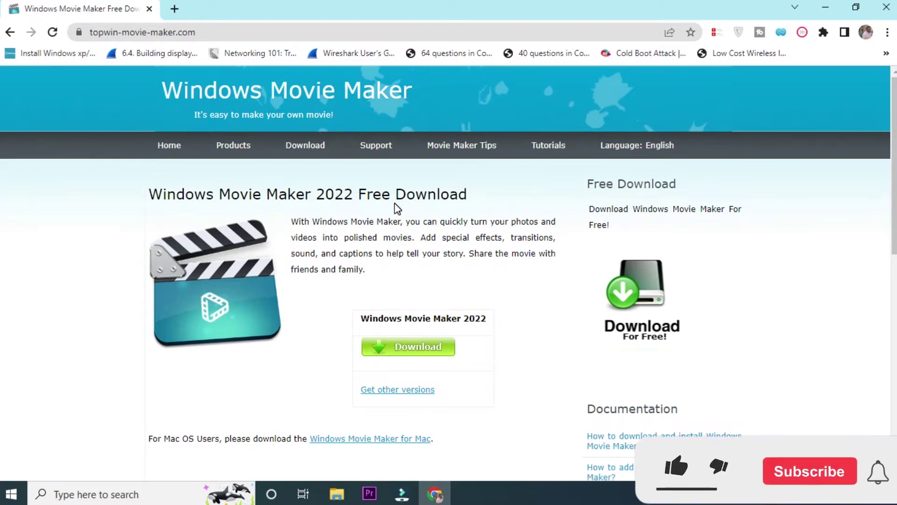
{"action": "scroll", "coordinate": [329, 267], "scroll_direction": "down", "scroll_amount": 3}
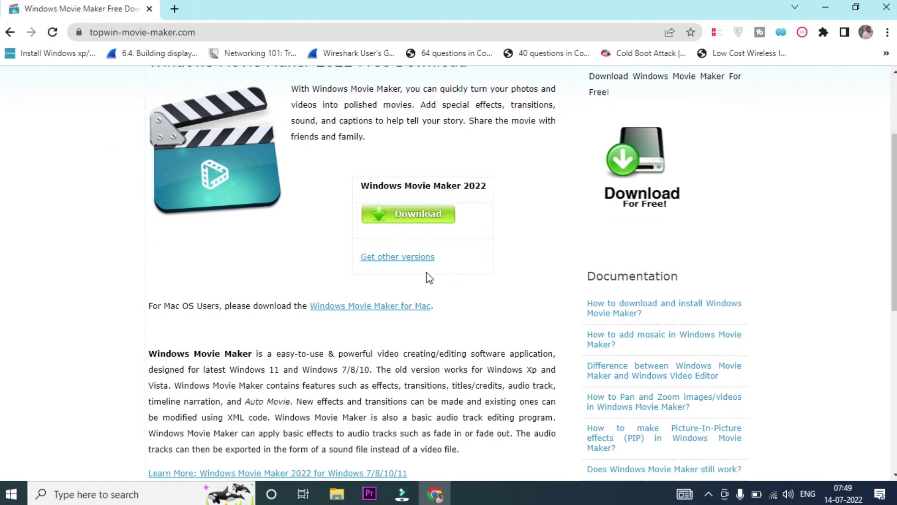
{"action": "left_click", "coordinate": [400, 258]}
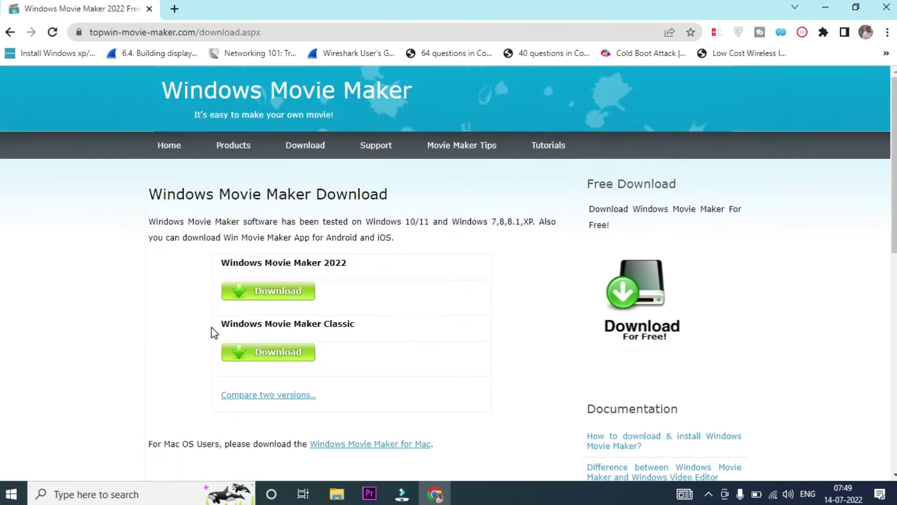
Step: Request the Windows Movie Maker Classic download, windows-movie-maker-free-version.exe, and close the duplicate download dialog
{"action": "left_click_drag", "start_coordinate": [217, 323], "coordinate": [355, 328]}
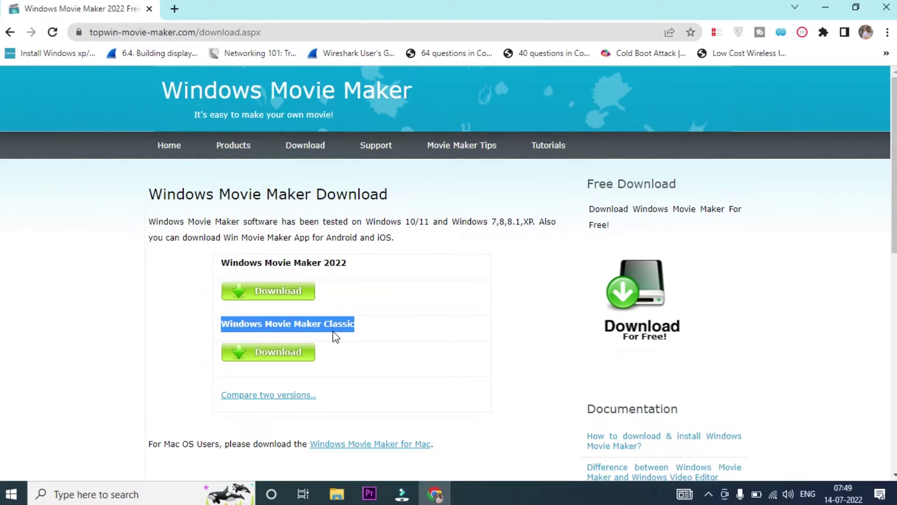
{"action": "left_click", "coordinate": [271, 358]}
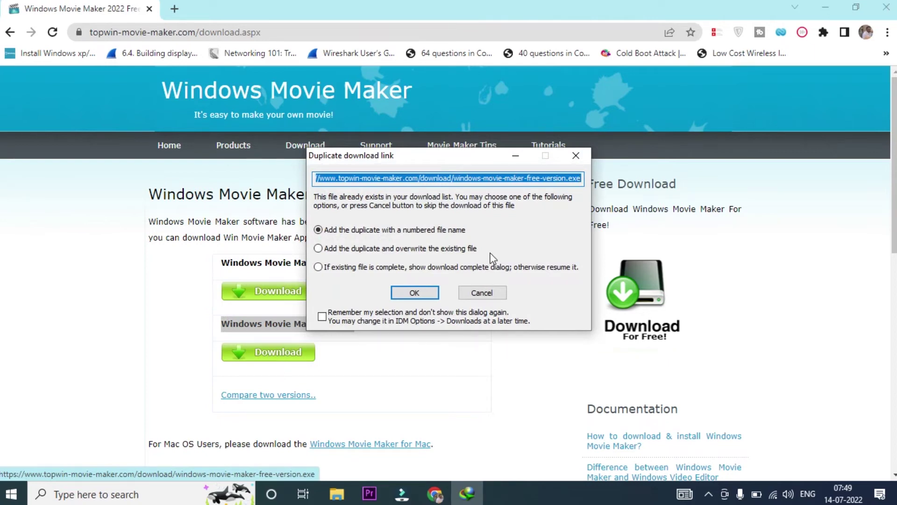
{"action": "left_click_drag", "start_coordinate": [455, 178], "coordinate": [581, 178]}
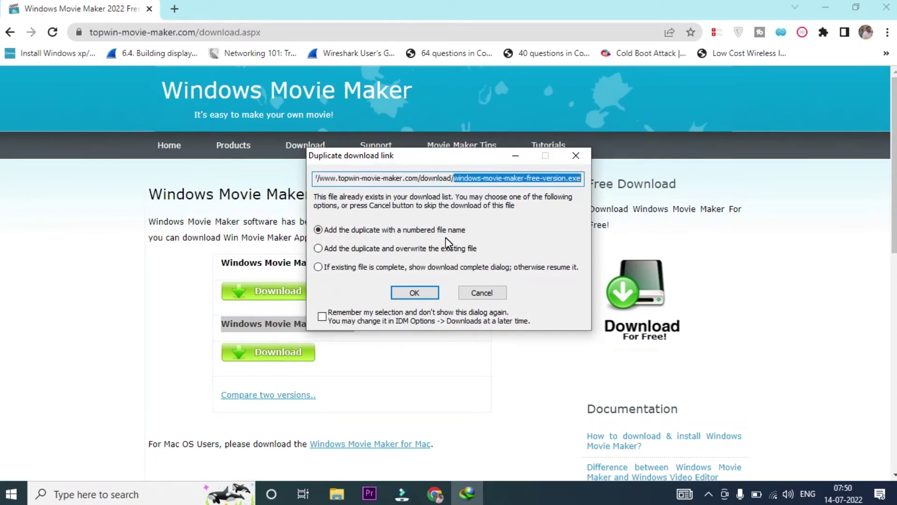
{"action": "left_click", "coordinate": [414, 293]}
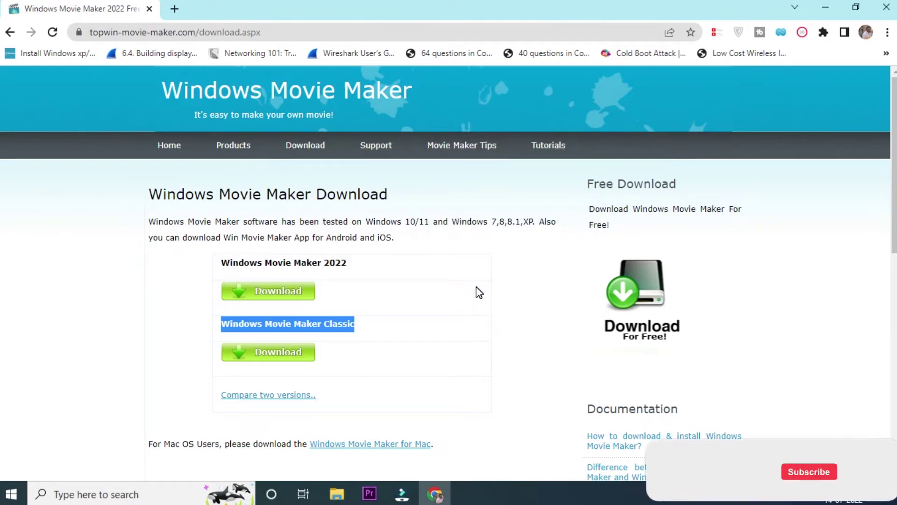
Step: Switch to File Explorer and run the windows-movie-maker-free-version installer from the Programs folder in Downloads
{"action": "left_click", "coordinate": [335, 496]}
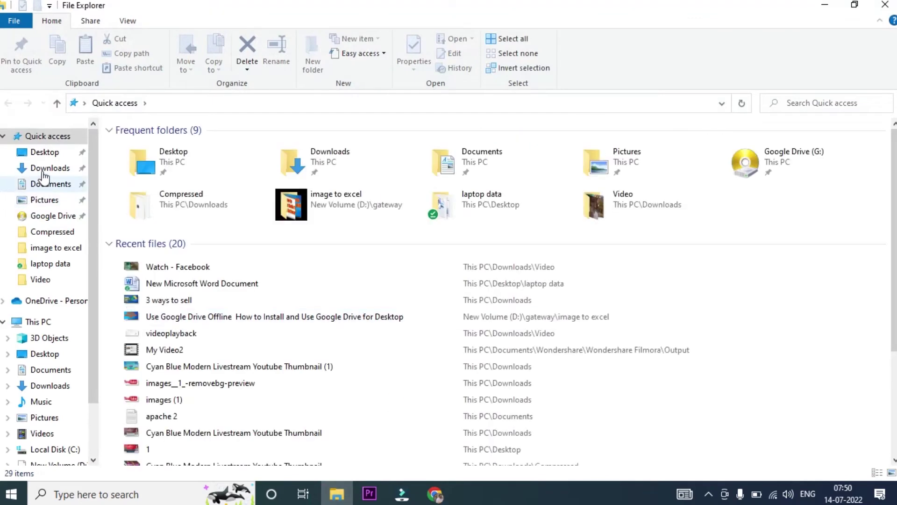
{"action": "left_click", "coordinate": [43, 170]}
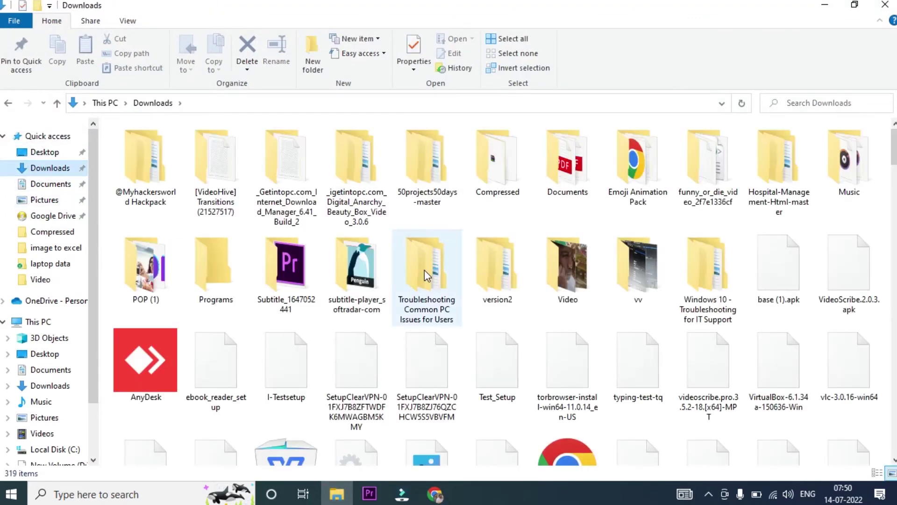
{"action": "scroll", "coordinate": [424, 270], "scroll_direction": "down", "scroll_amount": 10}
{"action": "scroll", "coordinate": [424, 270], "scroll_direction": "up", "scroll_amount": 10}
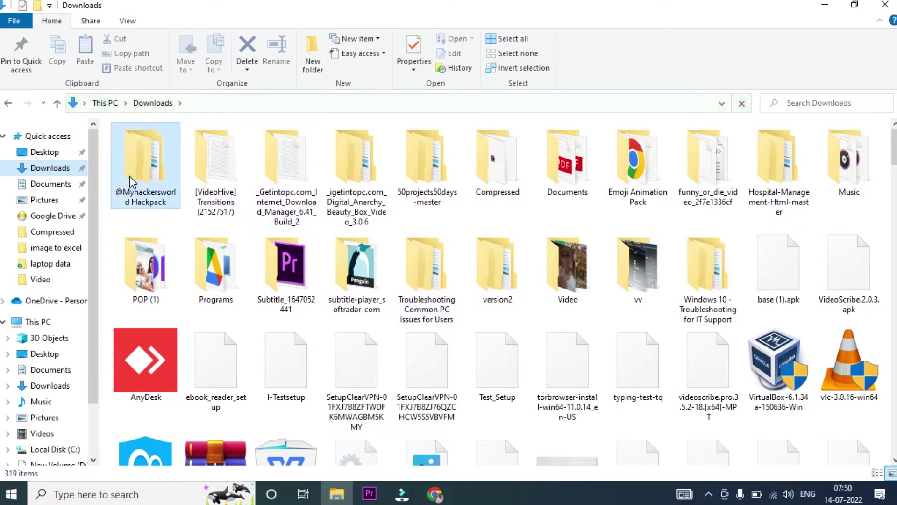
{"action": "double_click", "coordinate": [215, 266]}
{"action": "left_click", "coordinate": [156, 197]}
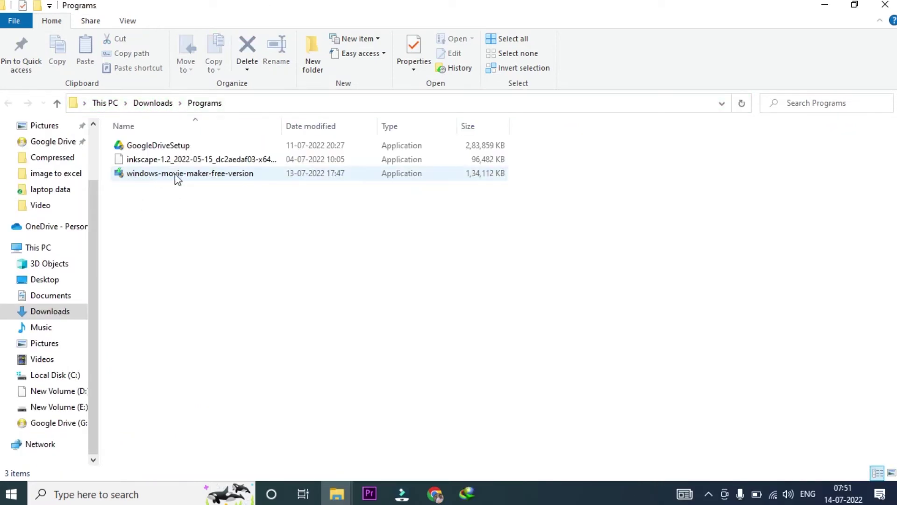
{"action": "double_click", "coordinate": [229, 174]}
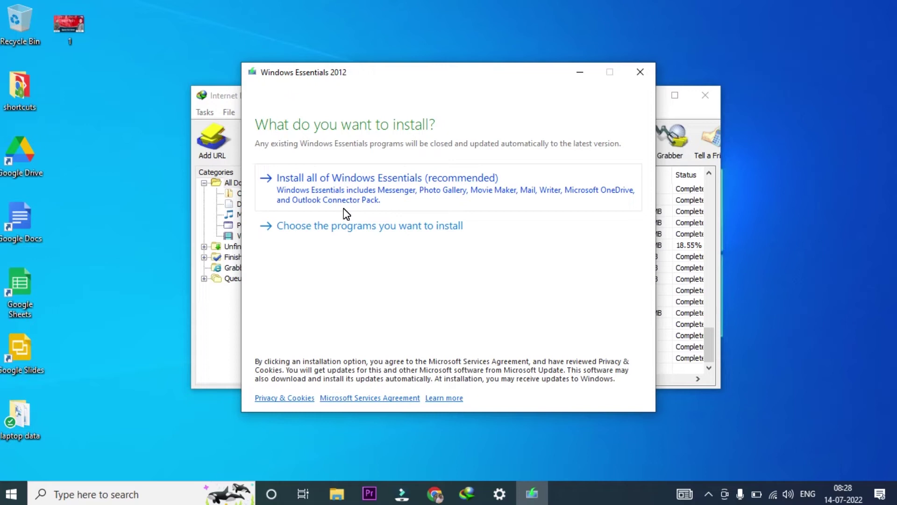
Step: Choose only Photo Gallery and Movie Maker, excluding Messenger, Mail, Writer and Outlook Connector Pack, and install it
{"action": "left_click", "coordinate": [413, 231]}
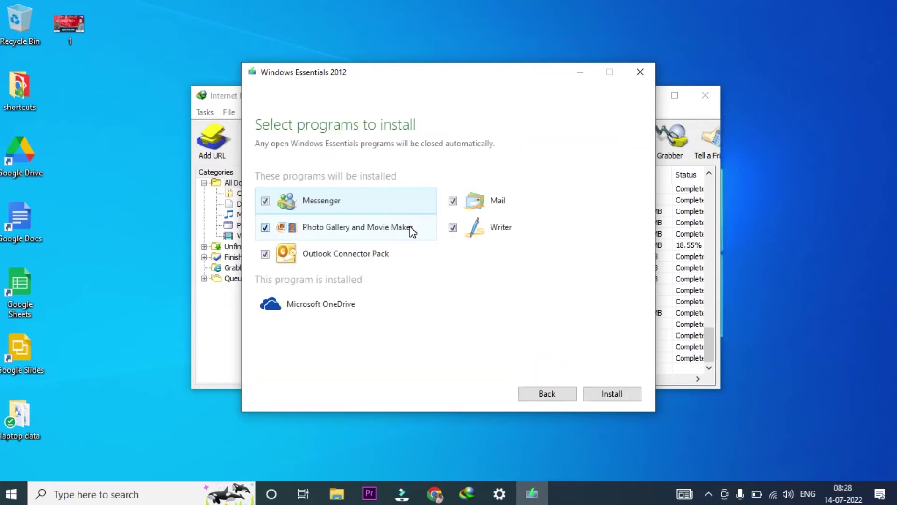
{"action": "left_click", "coordinate": [265, 201]}
{"action": "left_click", "coordinate": [452, 201]}
{"action": "left_click", "coordinate": [453, 227]}
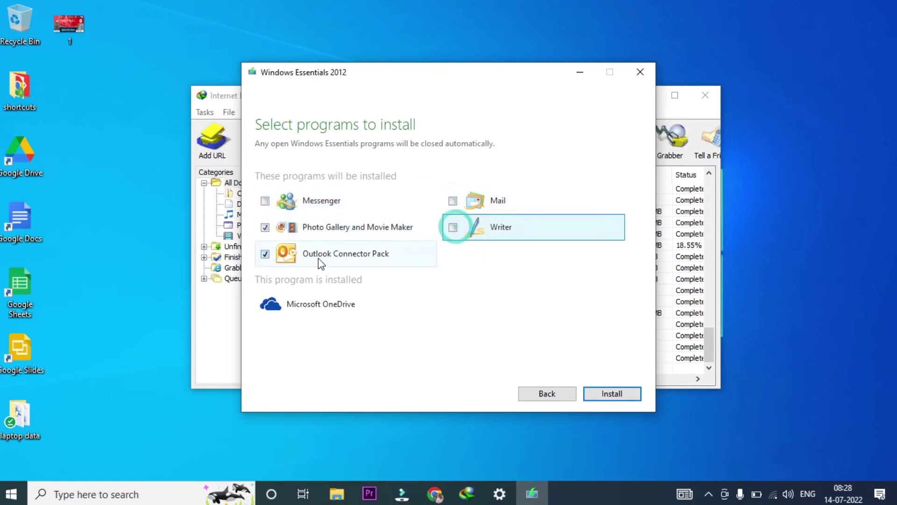
{"action": "left_click", "coordinate": [266, 253]}
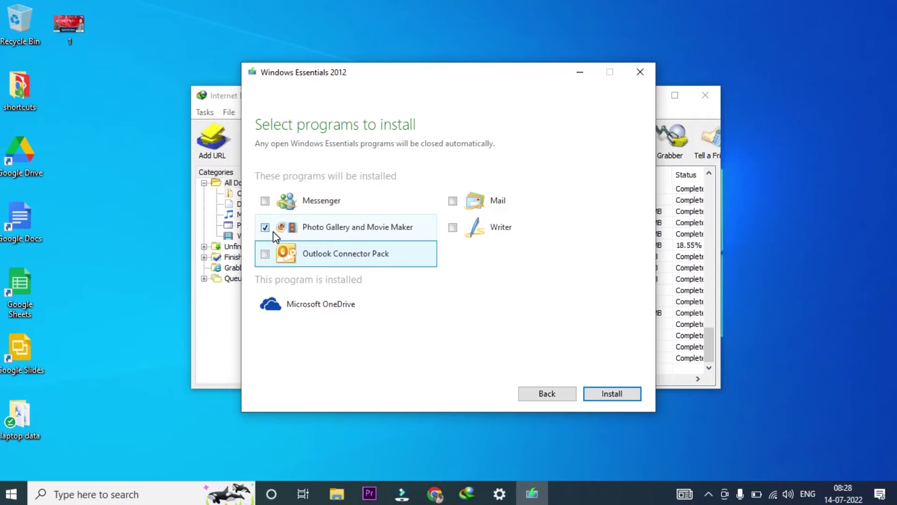
{"action": "left_click", "coordinate": [613, 394]}
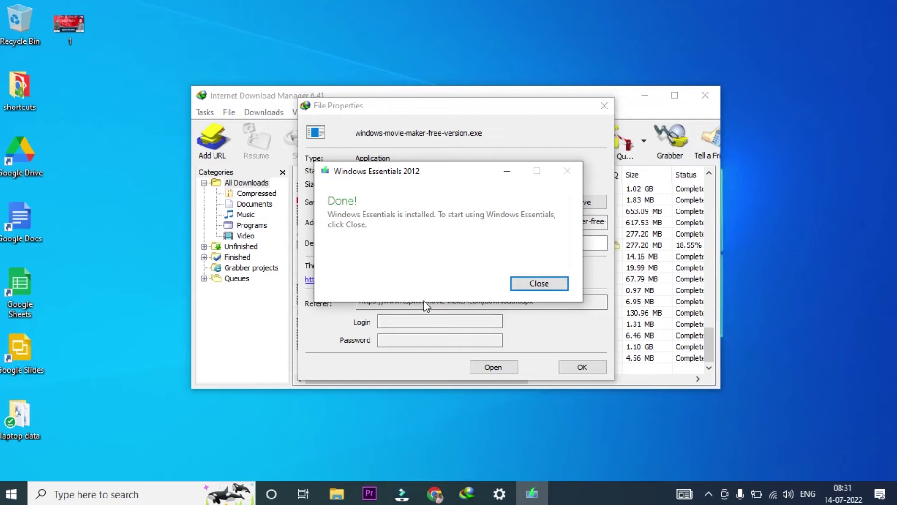
Step: Close the finished Windows Essentials installer, the file properties and the Internet Download Manager window
{"action": "left_click", "coordinate": [538, 285]}
{"action": "left_click", "coordinate": [602, 107]}
{"action": "left_click", "coordinate": [701, 95]}
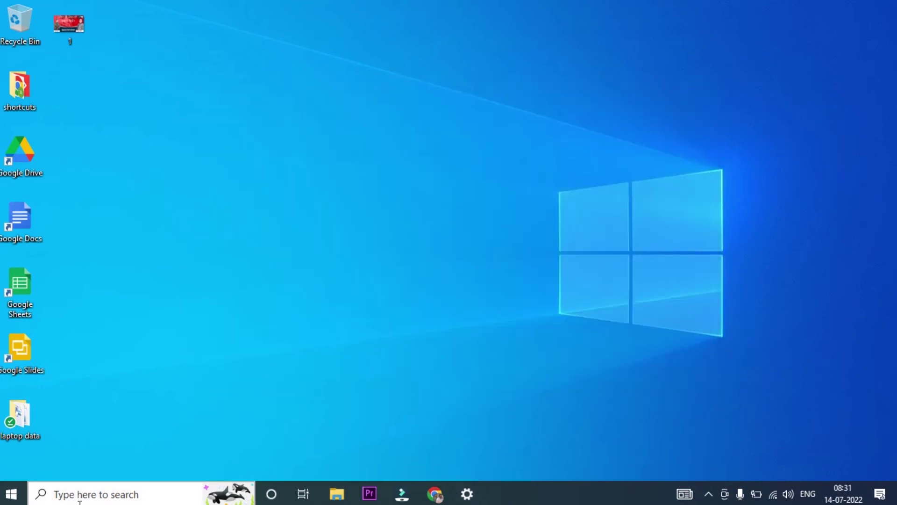
Step: Search Windows for "movie" and open the Movie Maker app
{"action": "left_click", "coordinate": [38, 497]}
{"action": "type", "text": "movie"}
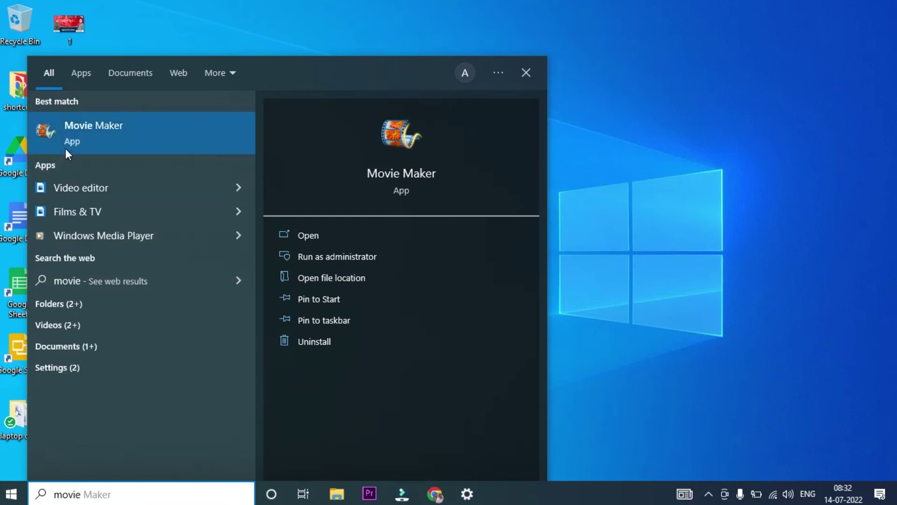
{"action": "left_click", "coordinate": [326, 241]}
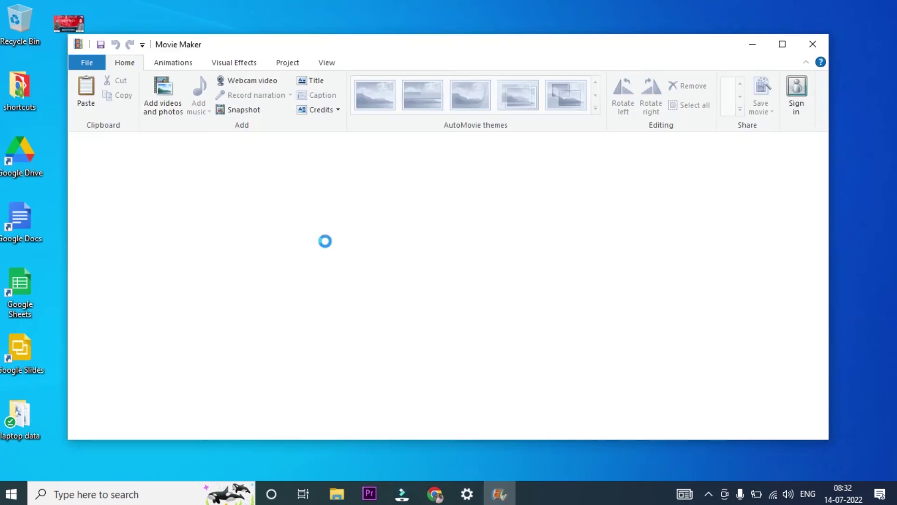